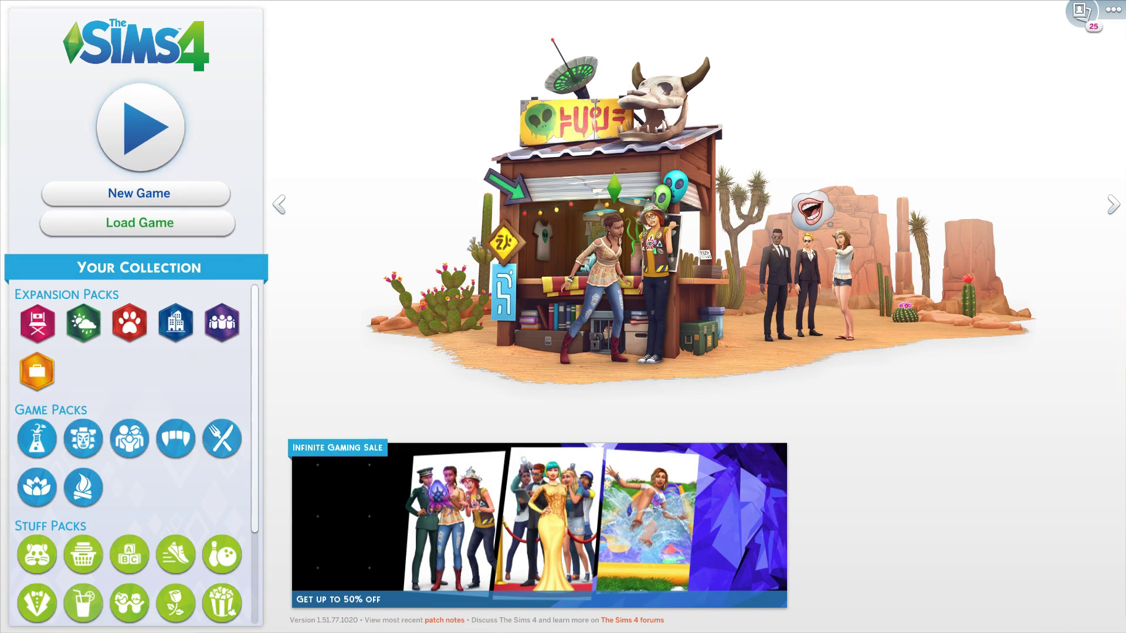
Look up the save file path of the Key Legacy saved game and close the saved games list.
{"action": "left_click", "coordinate": [173, 230]}
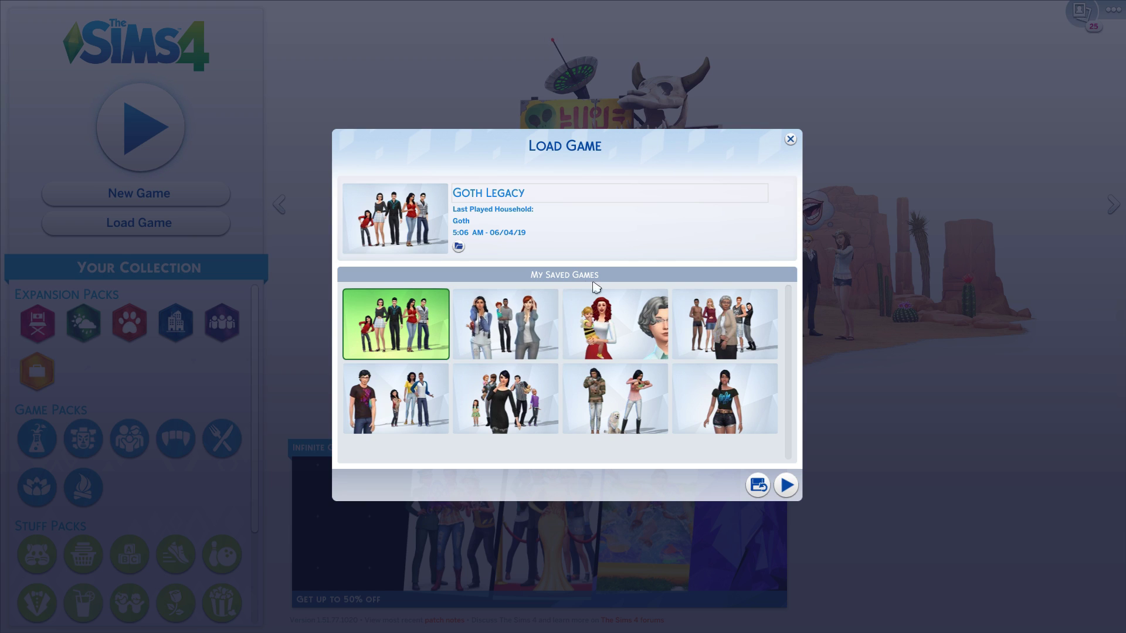
{"action": "mouse_move", "coordinate": [551, 327]}
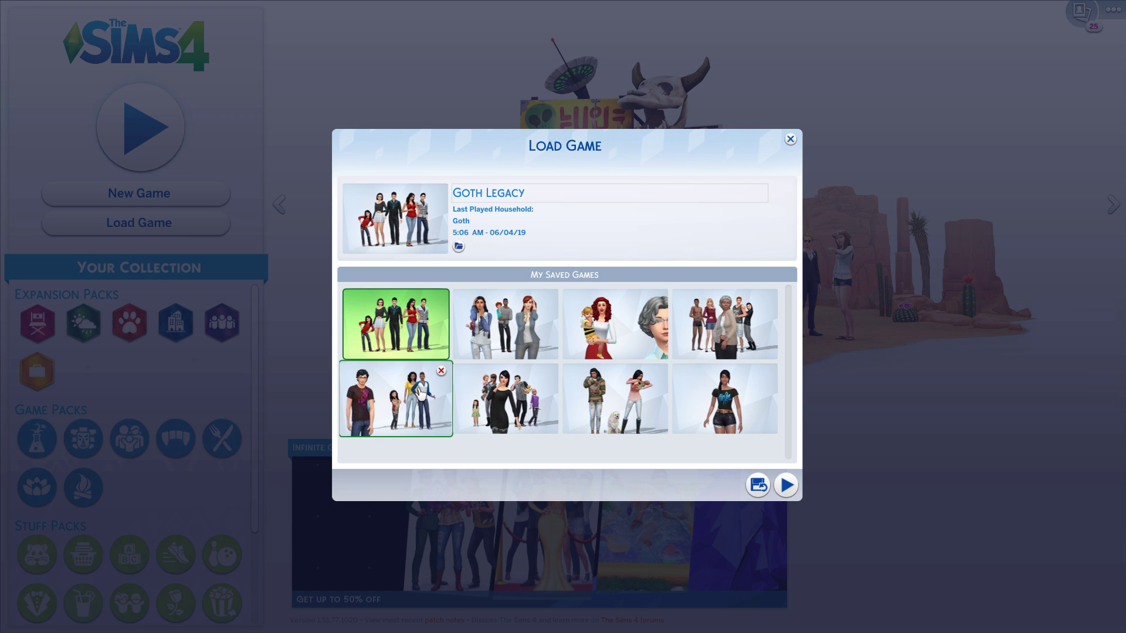
{"action": "mouse_move", "coordinate": [411, 395]}
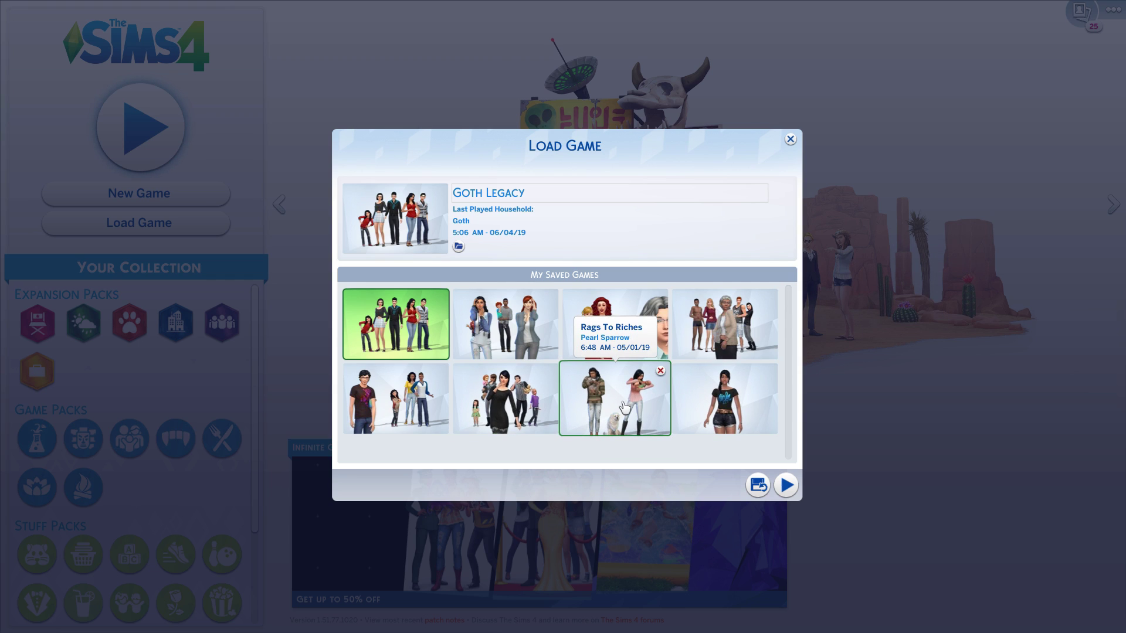
{"action": "left_click", "coordinate": [396, 399]}
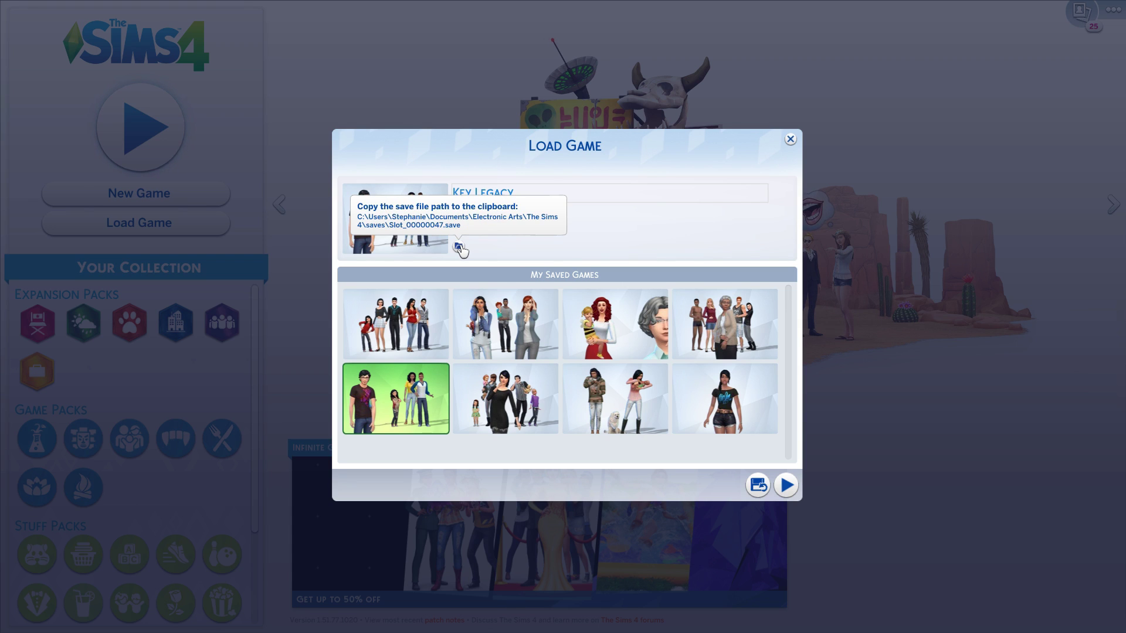
{"action": "left_click", "coordinate": [791, 138]}
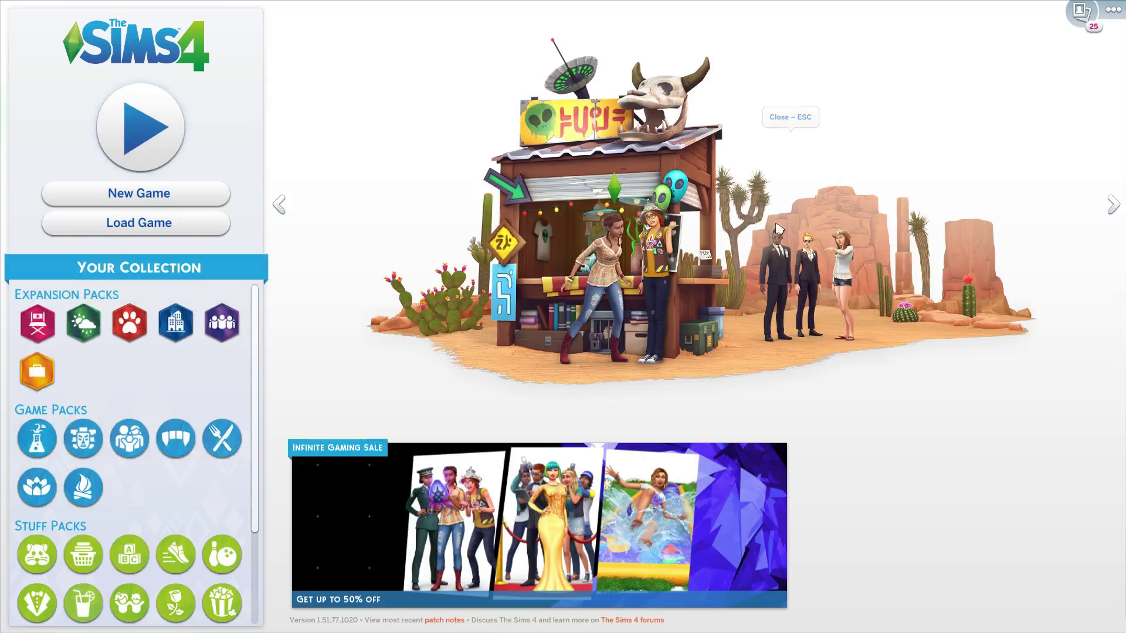
Exit the game to the desktop.
{"action": "left_click", "coordinate": [1113, 10]}
{"action": "left_click", "coordinate": [552, 456]}
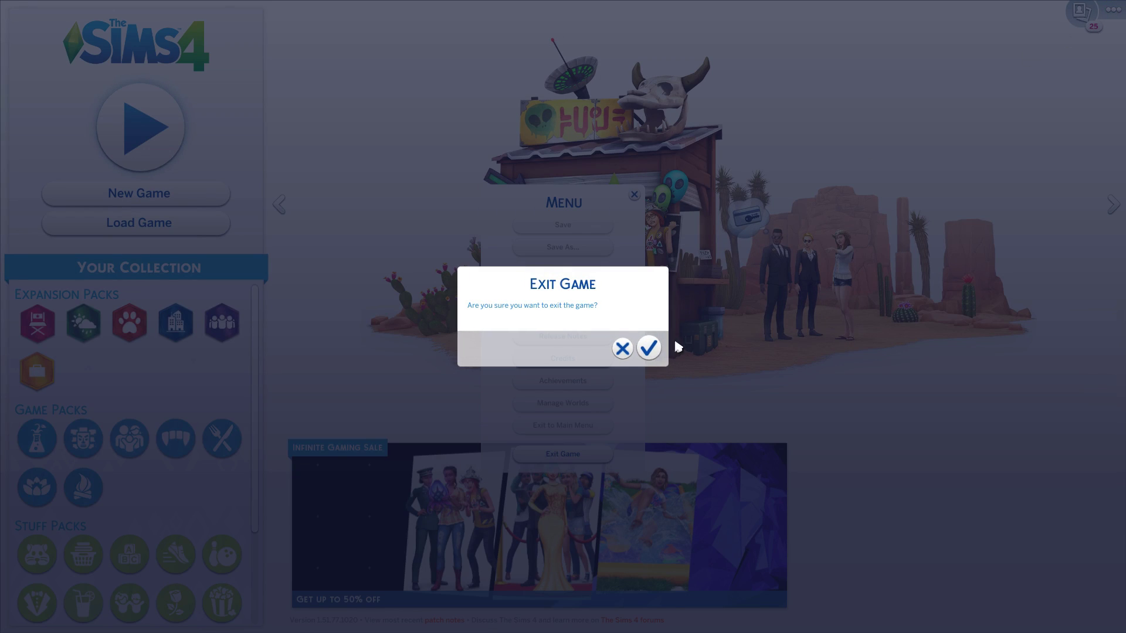
{"action": "left_click", "coordinate": [652, 350]}
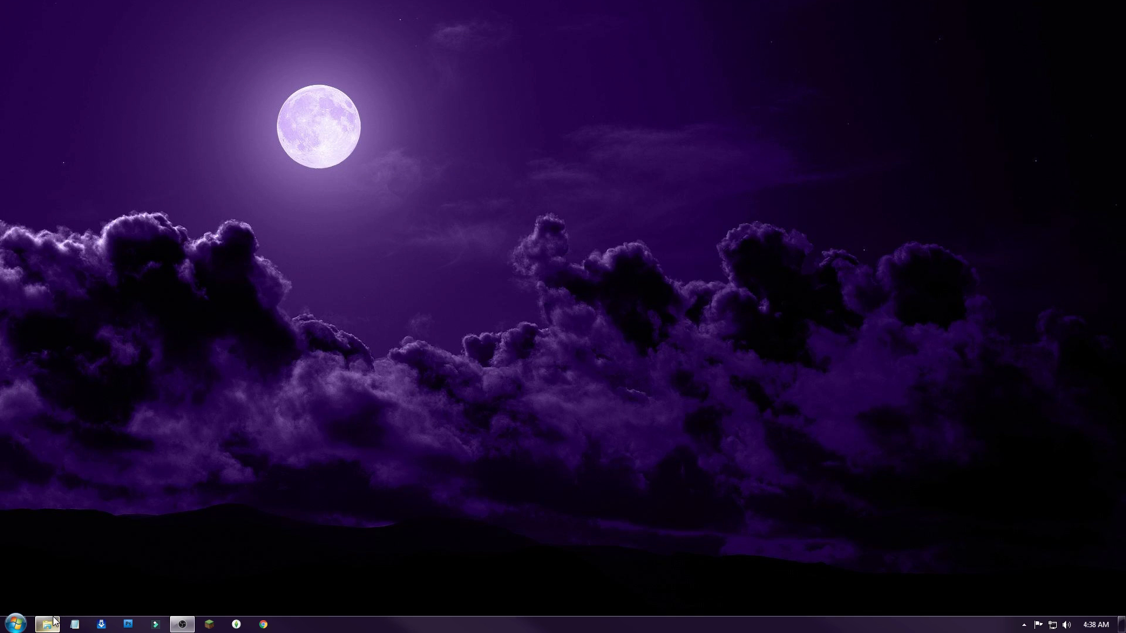
In Windows Explorer, open the saves folder under Documents, Electronic Arts, The Sims 4.
{"action": "mouse_move", "coordinate": [53, 621]}
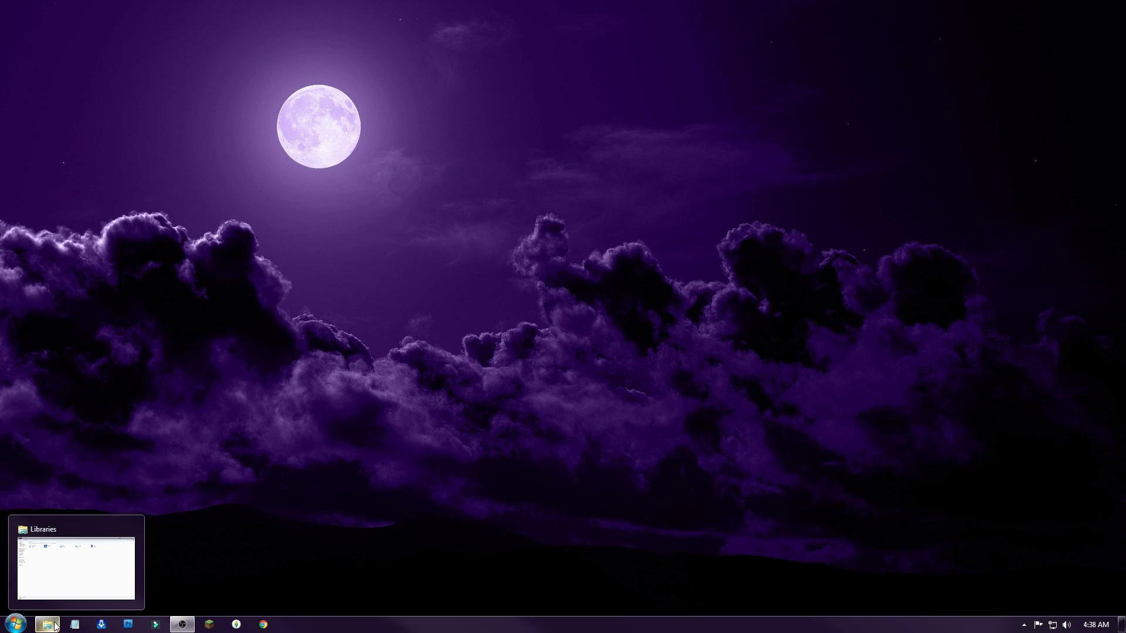
{"action": "left_click", "coordinate": [55, 625]}
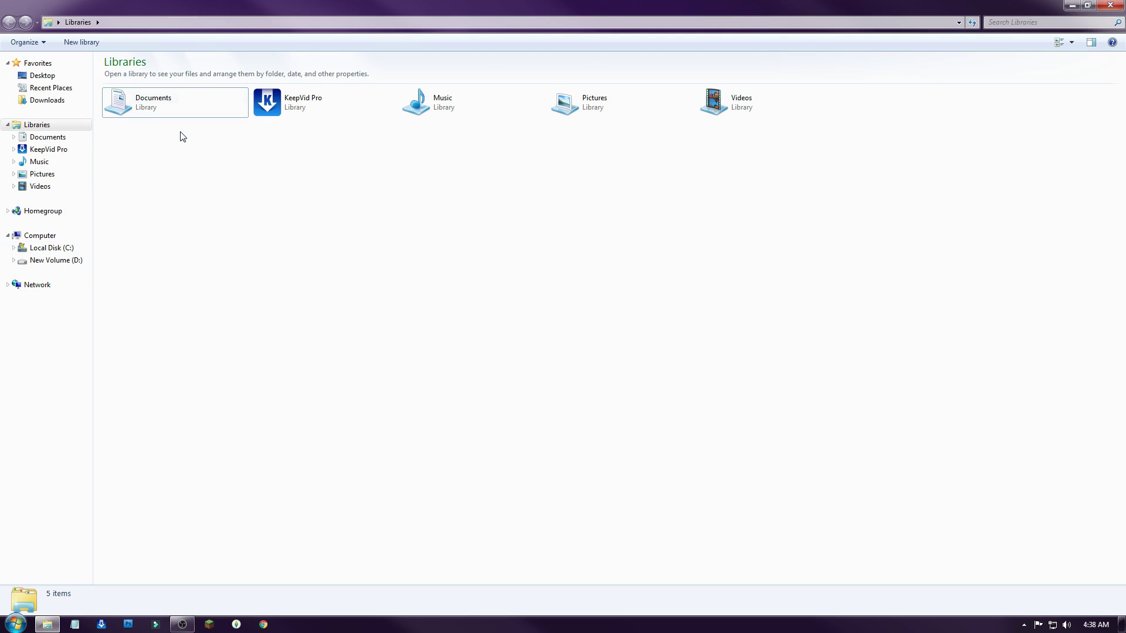
{"action": "double_click", "coordinate": [151, 106]}
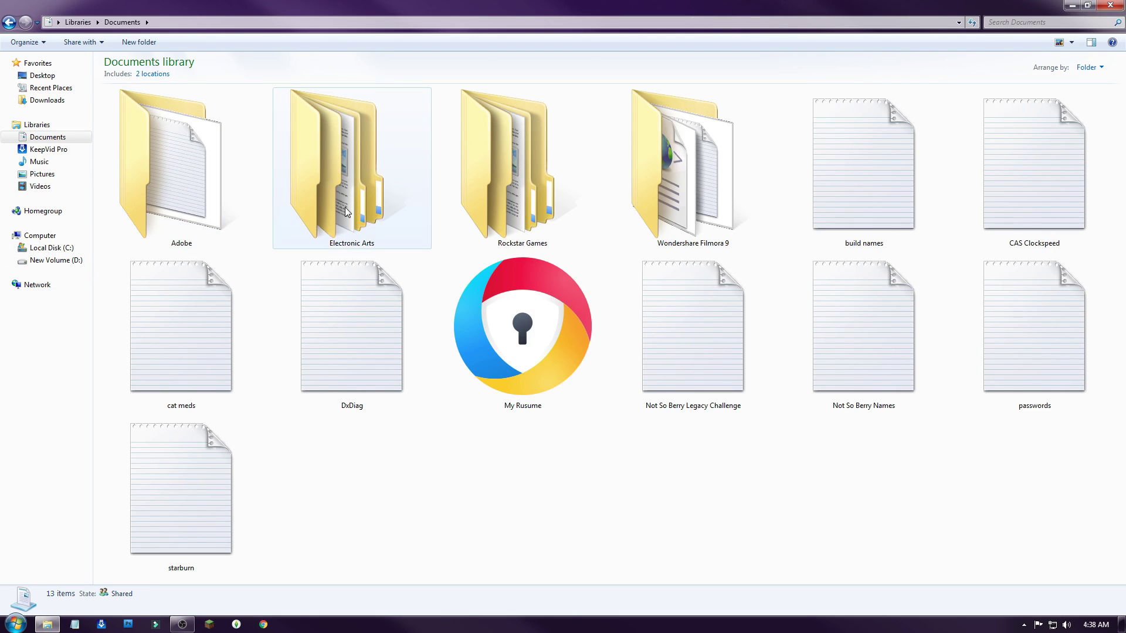
{"action": "double_click", "coordinate": [360, 203]}
{"action": "double_click", "coordinate": [171, 192]}
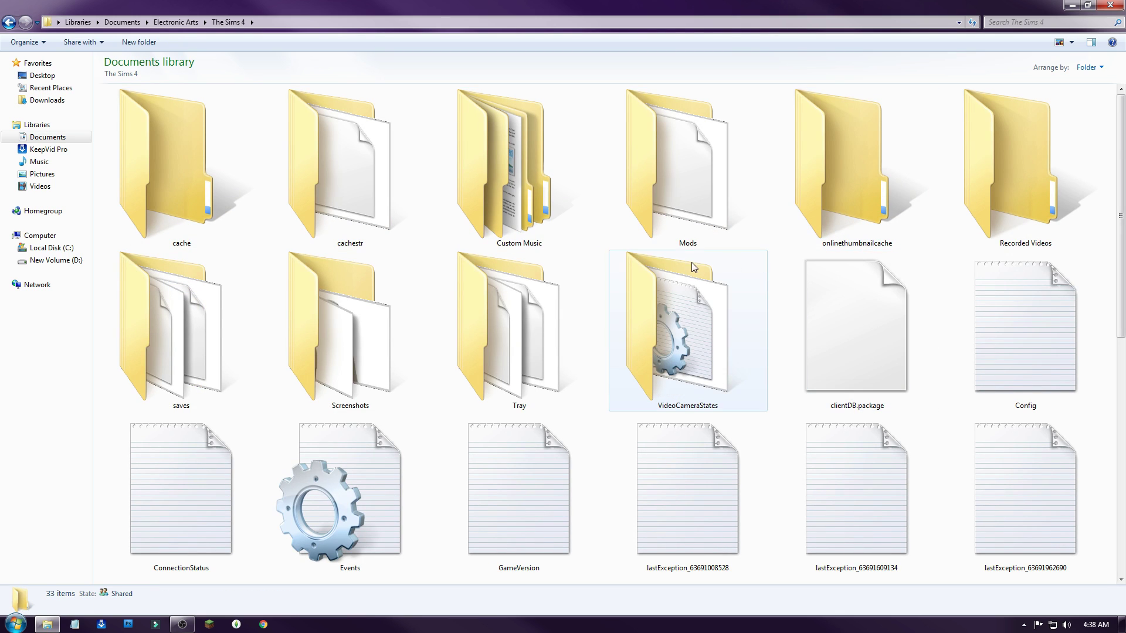
{"action": "double_click", "coordinate": [196, 316]}
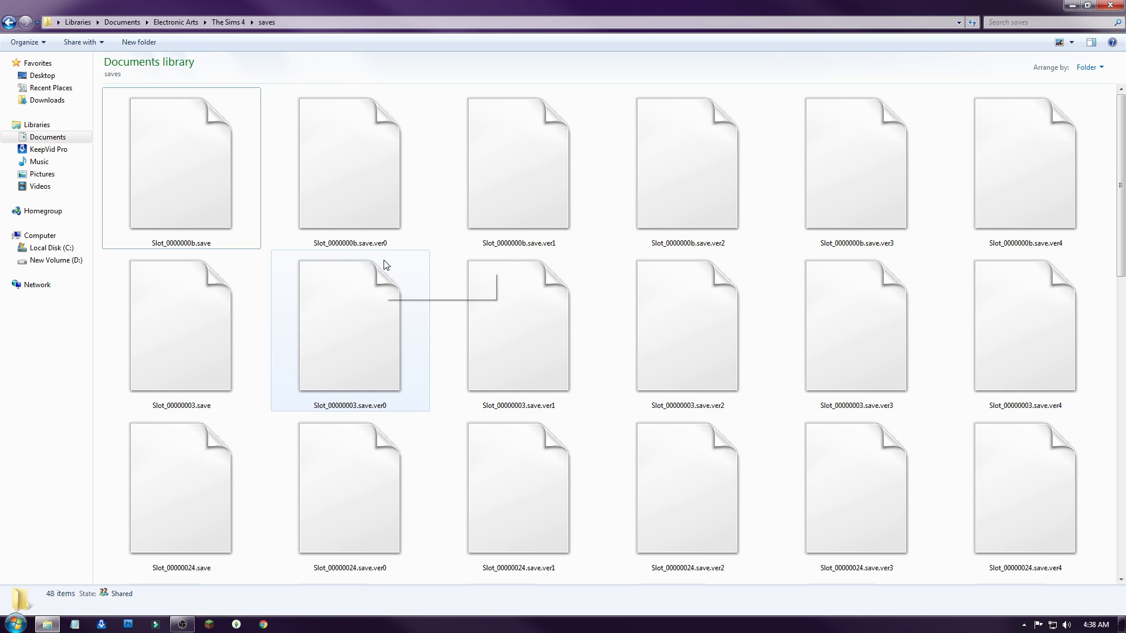
Copy the file Slot_00000047.save from the saves folder.
{"action": "scroll", "coordinate": [604, 360], "scroll_direction": "down", "scroll_amount": 10}
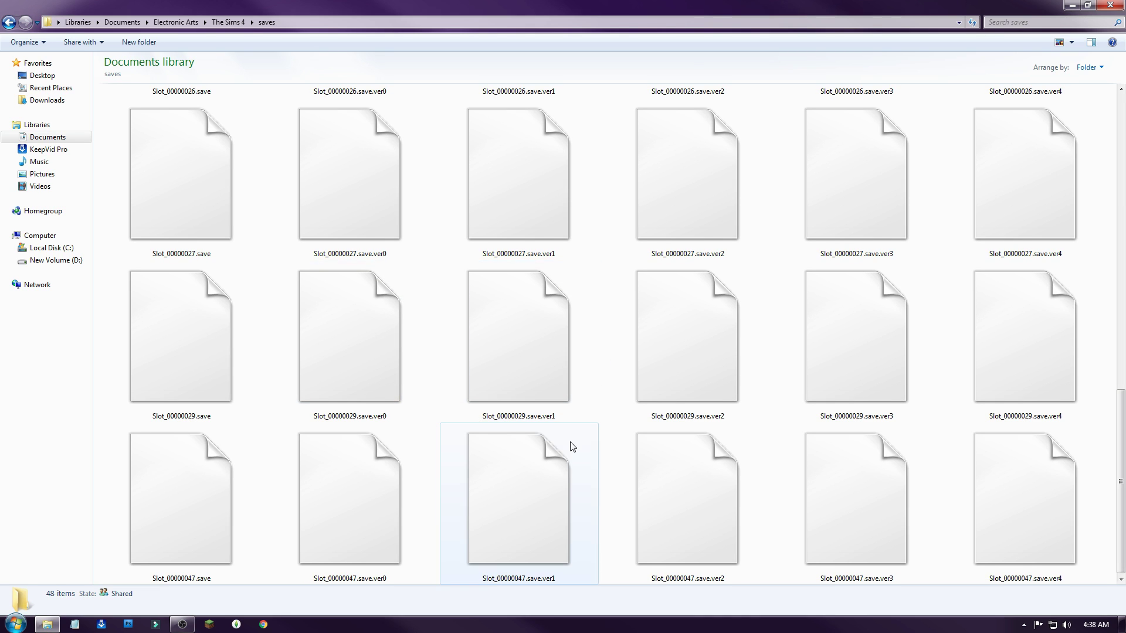
{"action": "left_click", "coordinate": [194, 517]}
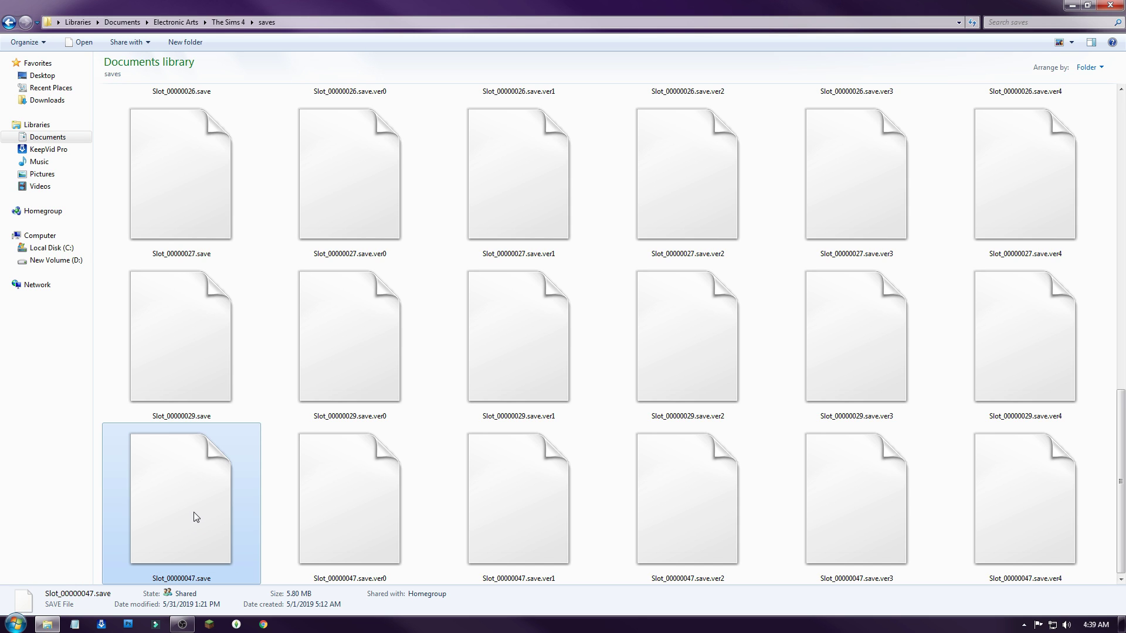
{"action": "right_click", "coordinate": [195, 517]}
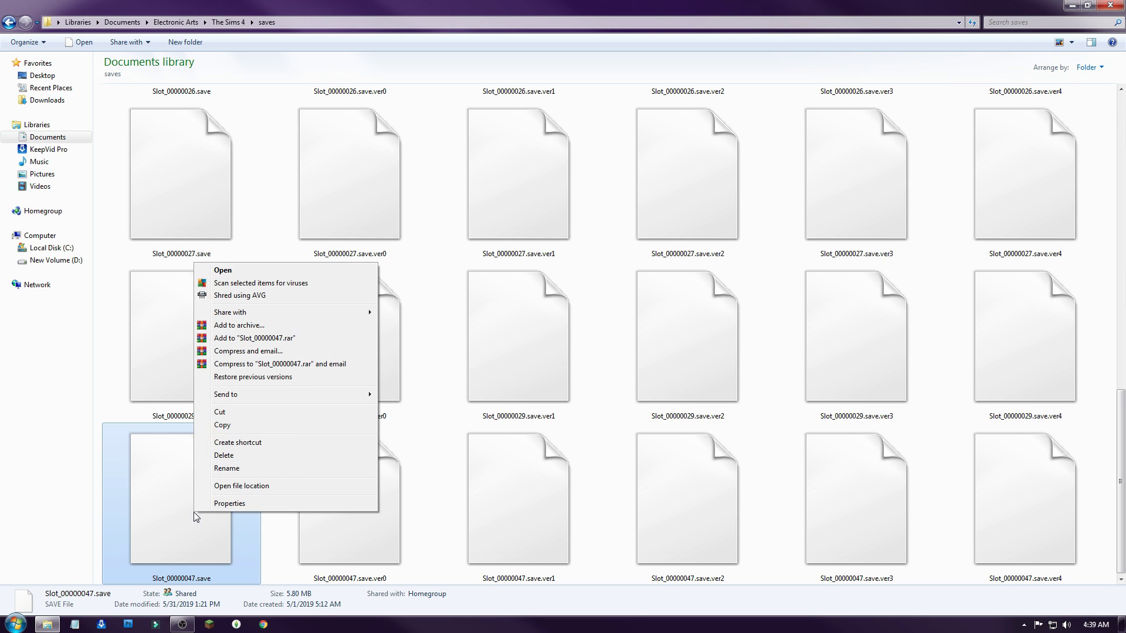
{"action": "left_click", "coordinate": [252, 426]}
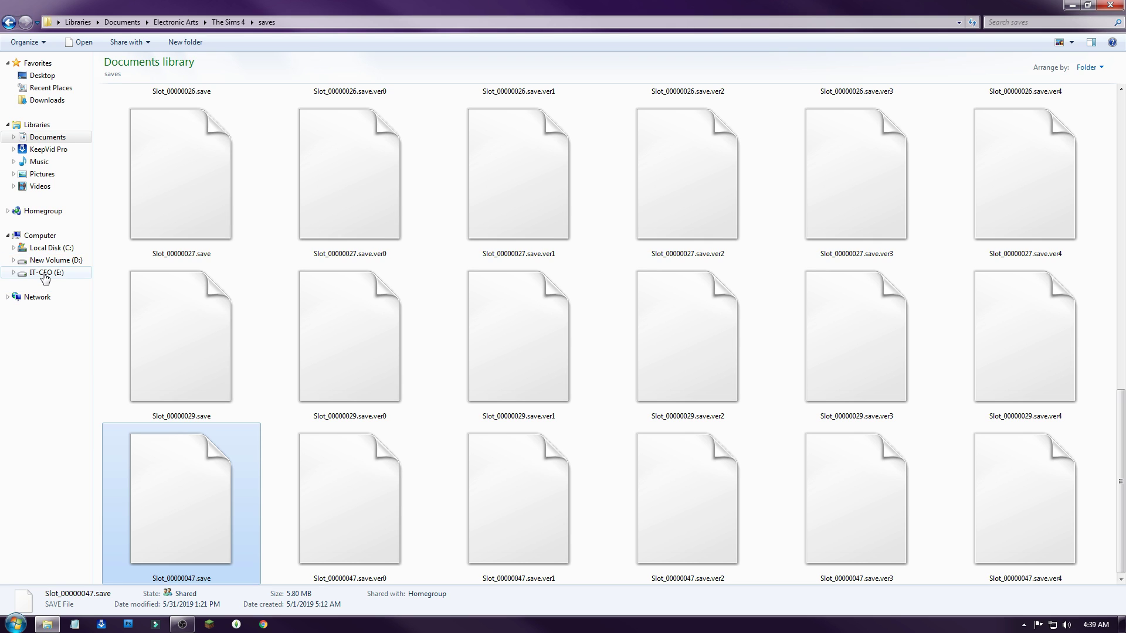
Paste the copied save into the Key Legacy folder on the IT-CEO (E:) drive, replacing the existing Slot_00000047.save.
{"action": "left_click", "coordinate": [45, 273]}
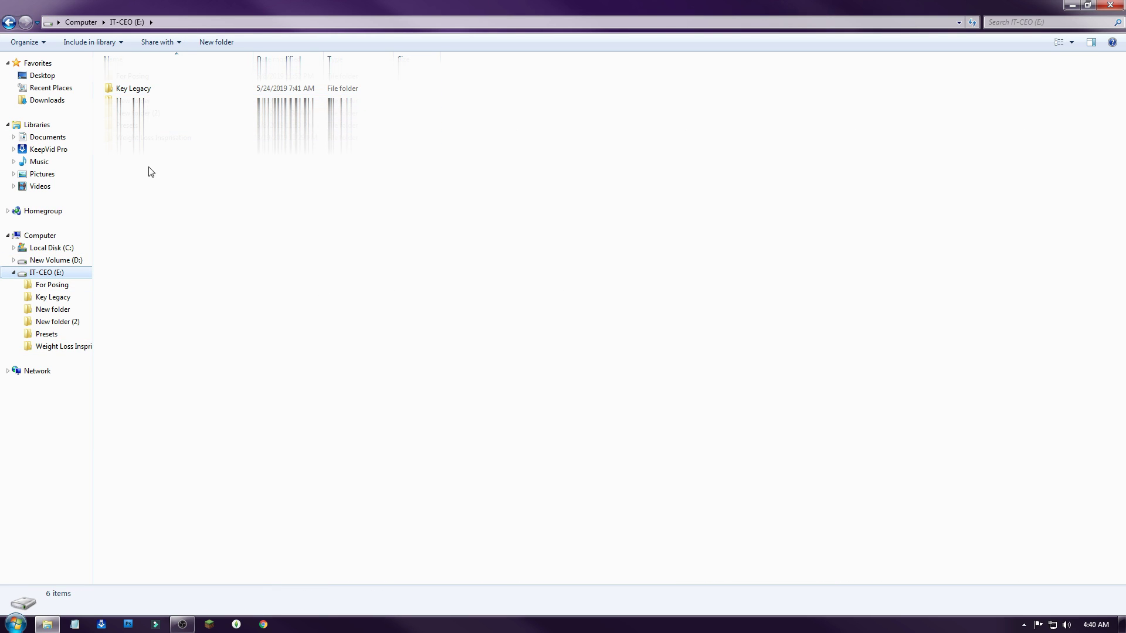
{"action": "double_click", "coordinate": [159, 89]}
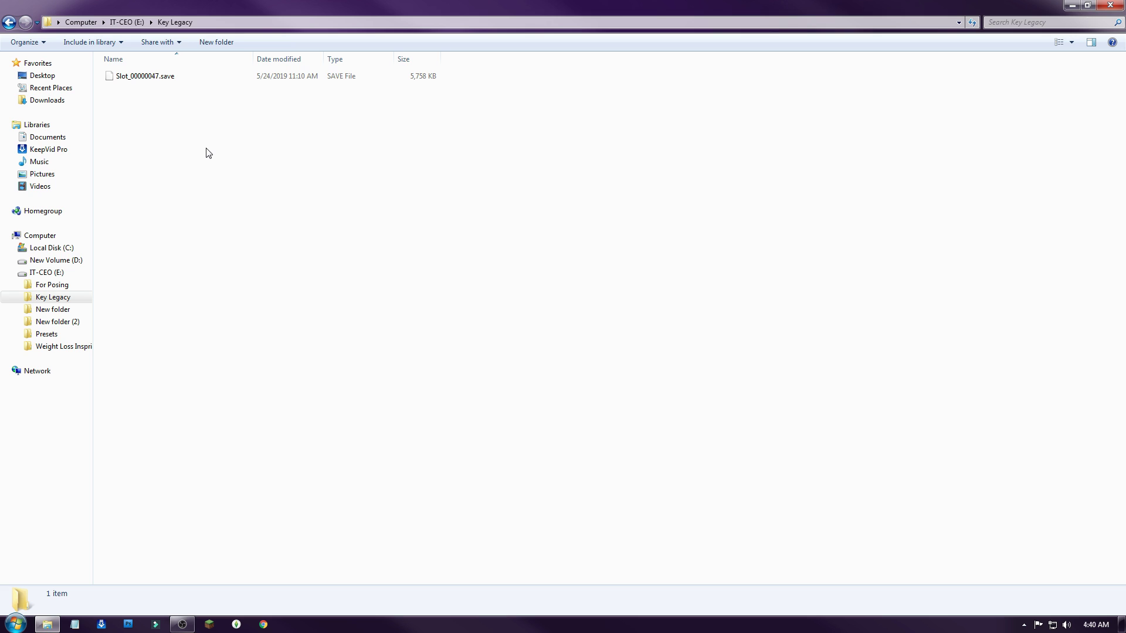
{"action": "right_click", "coordinate": [194, 121]}
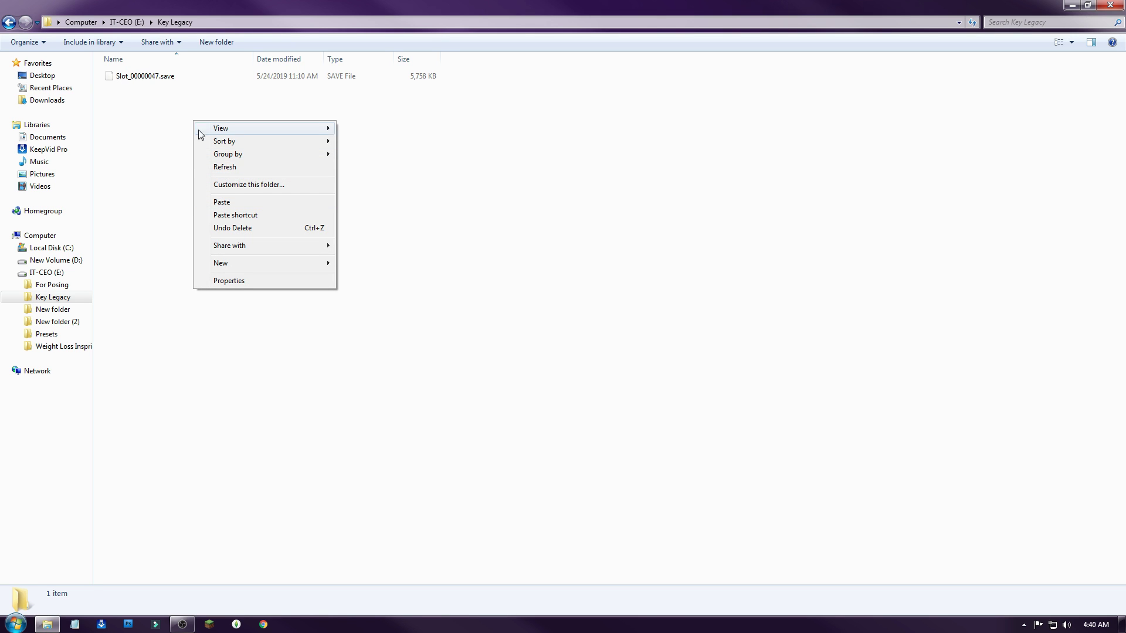
{"action": "left_click", "coordinate": [223, 202]}
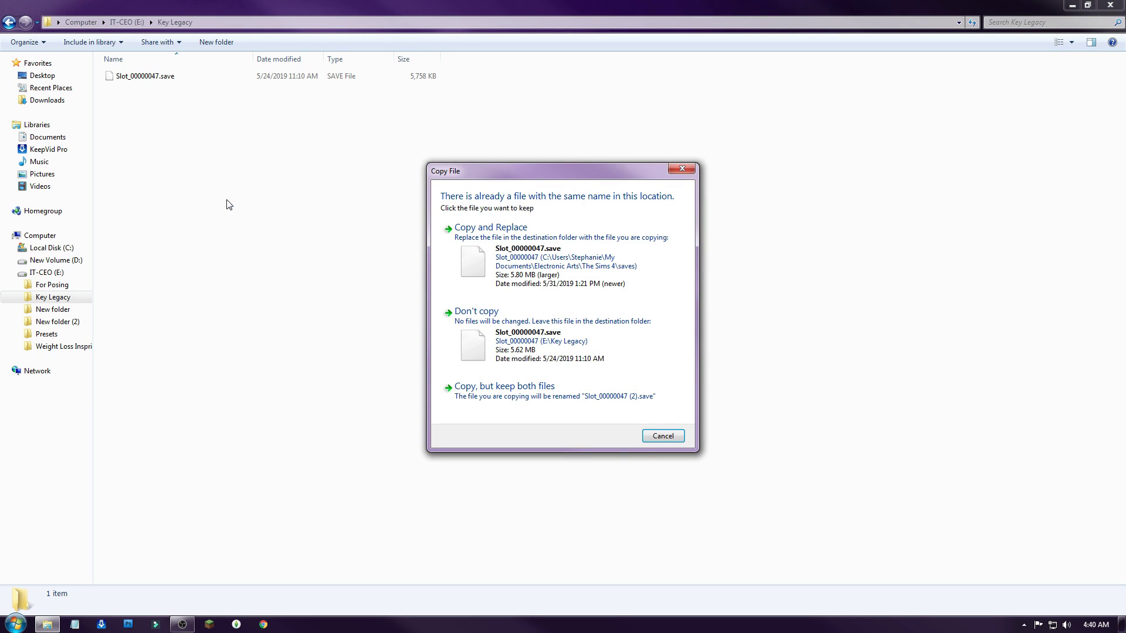
{"action": "left_click", "coordinate": [545, 267]}
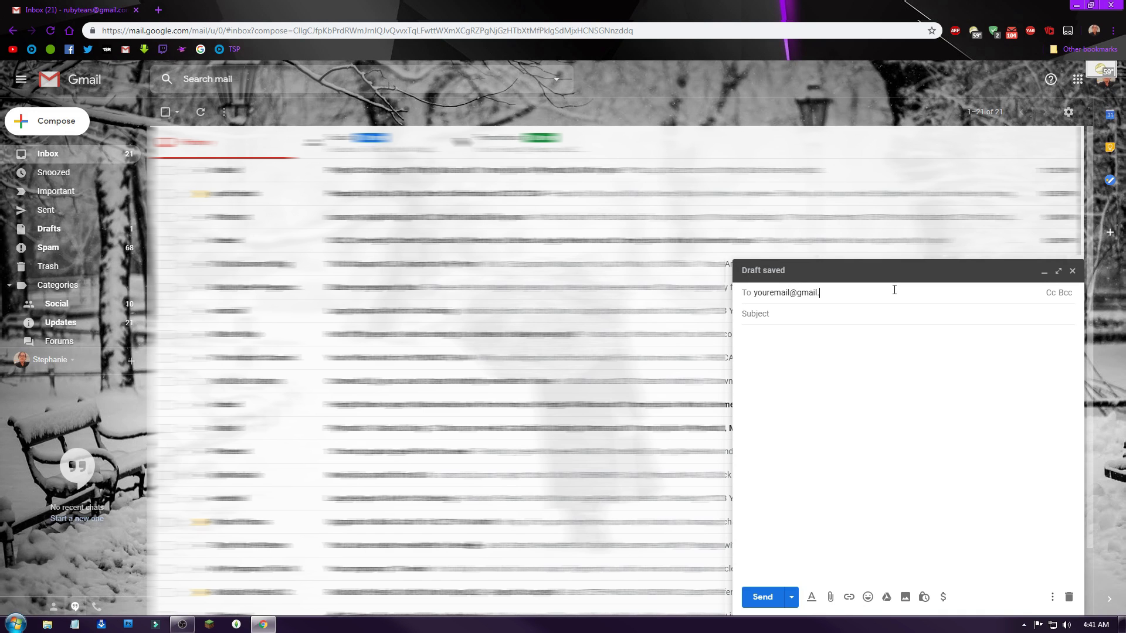
Complete the recipient's email address in the new Gmail message and enter "save file" as the subject.
{"action": "type", "text": ".com"}
{"action": "left_click", "coordinate": [851, 313]}
{"action": "type", "text": "T"}
{"action": "key", "text": "BackSpace"}
{"action": "type", "text": "sav"}
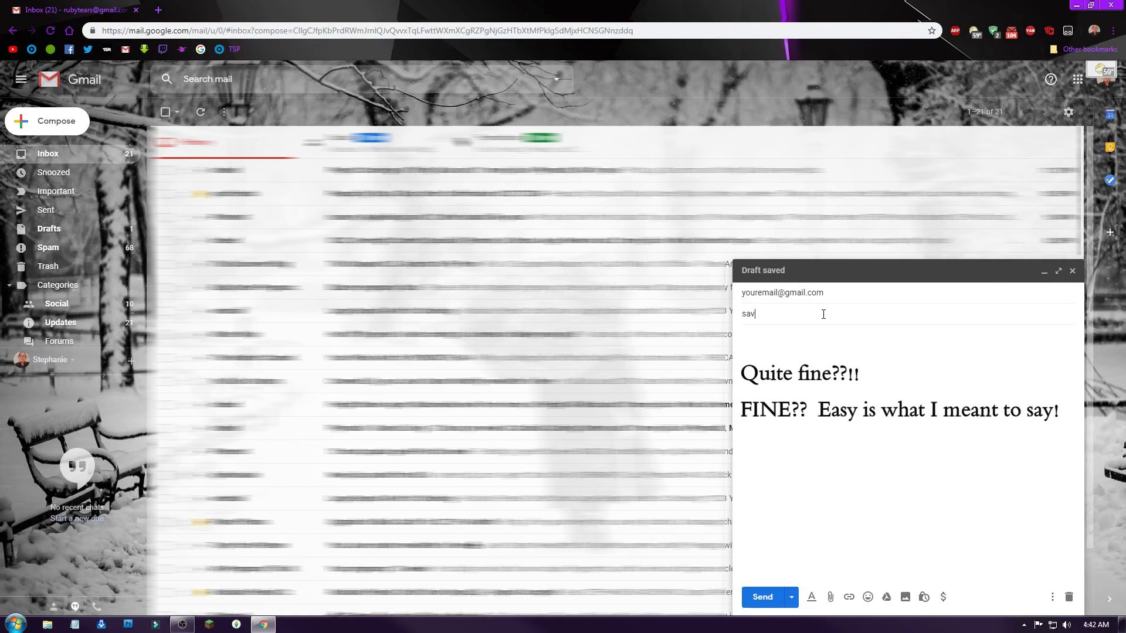
{"action": "type", "text": "e file"}
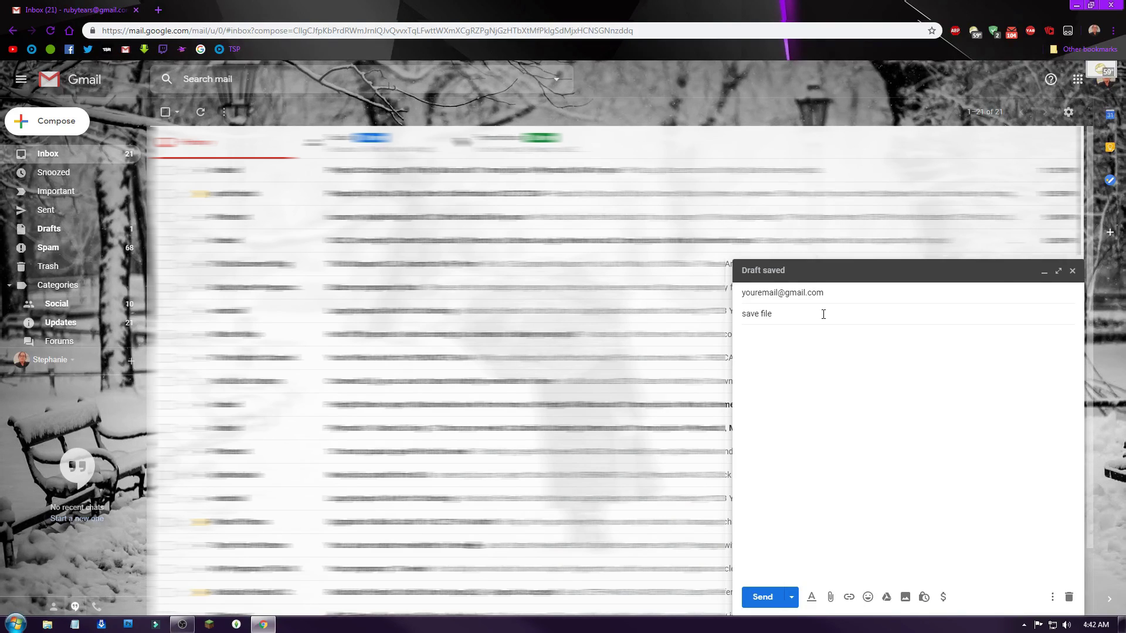
{"action": "left_click", "coordinate": [807, 346]}
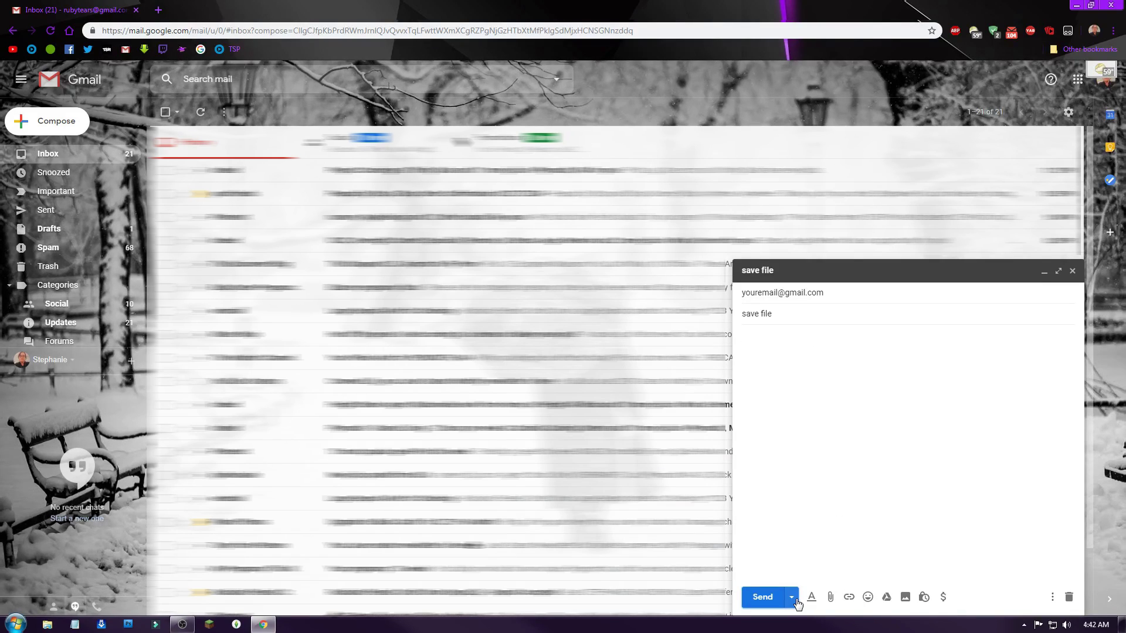
Start attaching a file to the message and browse to the IT-CEO (E:) drive.
{"action": "left_click", "coordinate": [830, 597]}
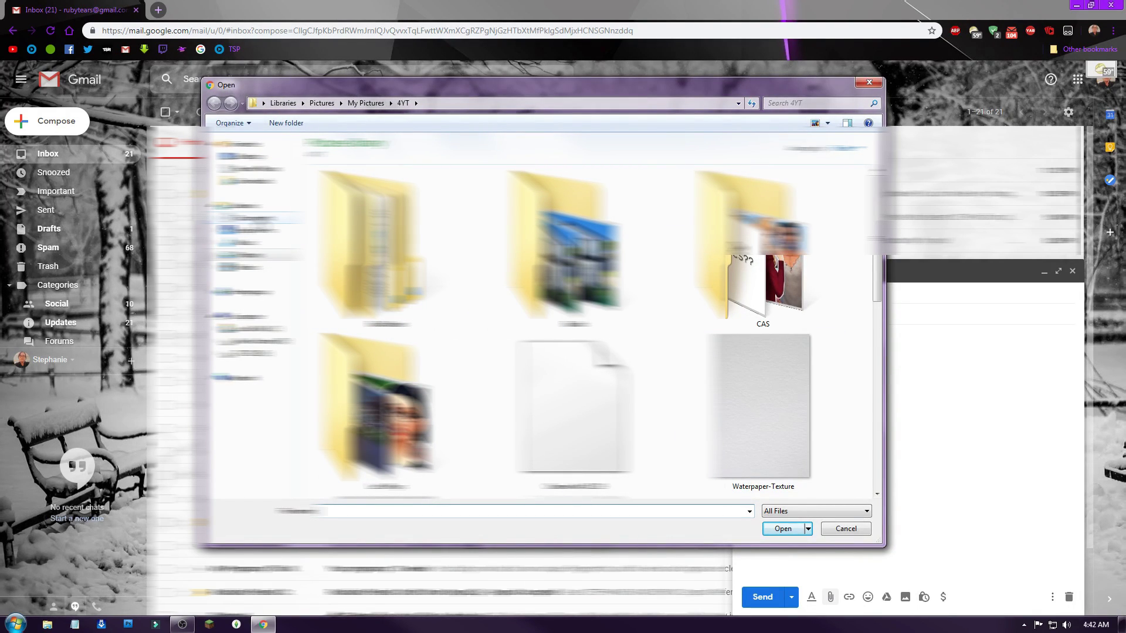
{"action": "left_click", "coordinate": [247, 218]}
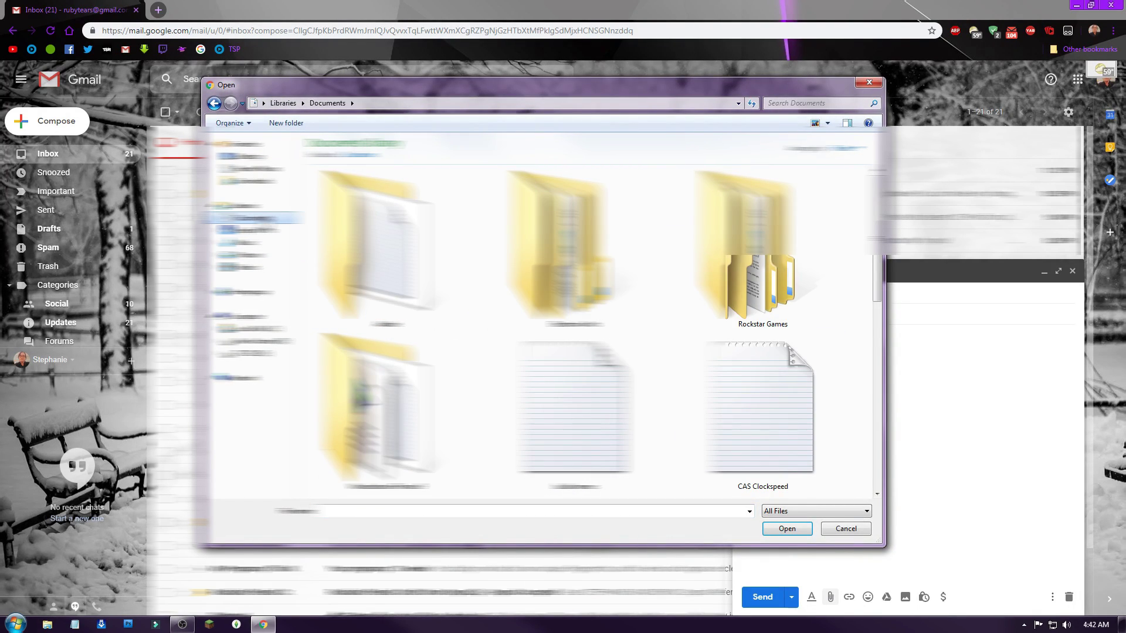
{"action": "left_click", "coordinate": [253, 353]}
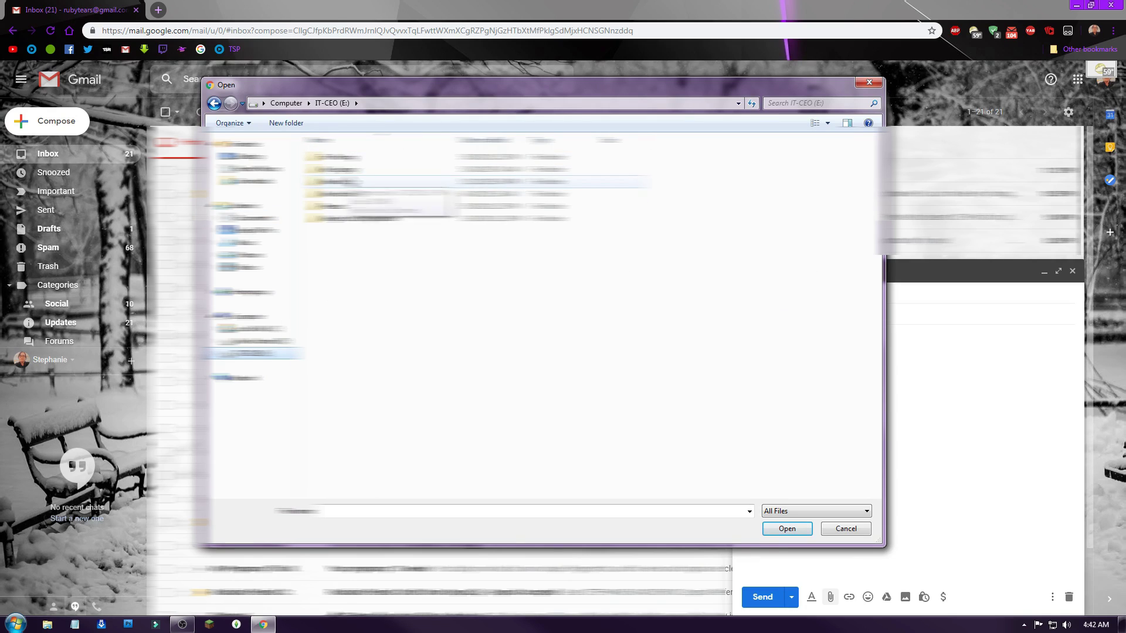